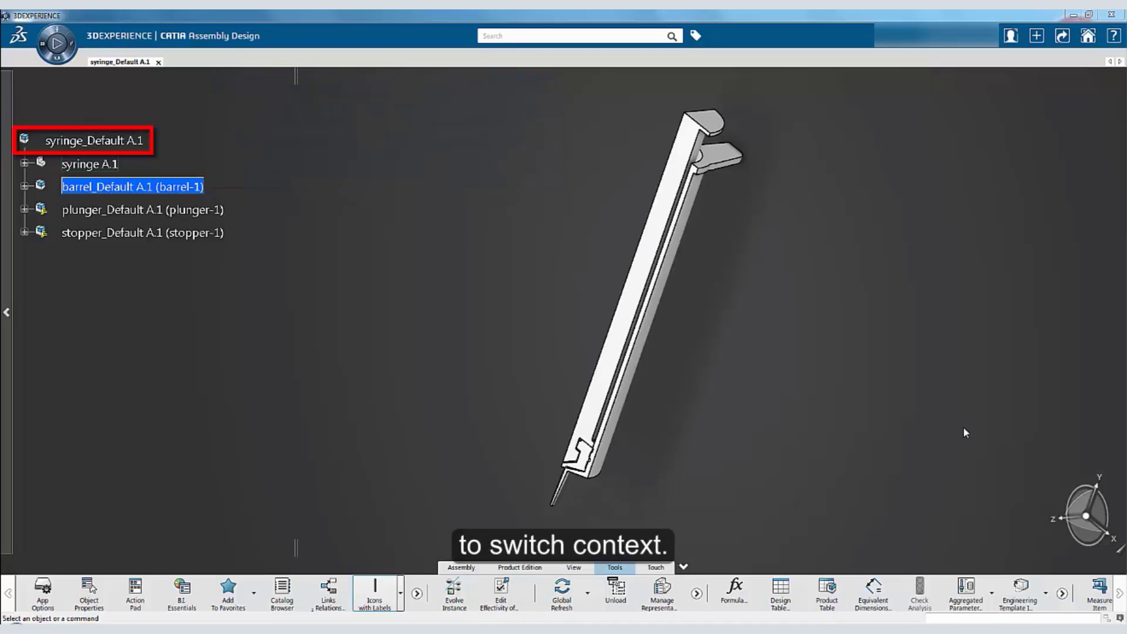
# - Make the root syringe_Default A.1 assembly the active level in the specification tree
pyautogui.doubleClick(94, 140)
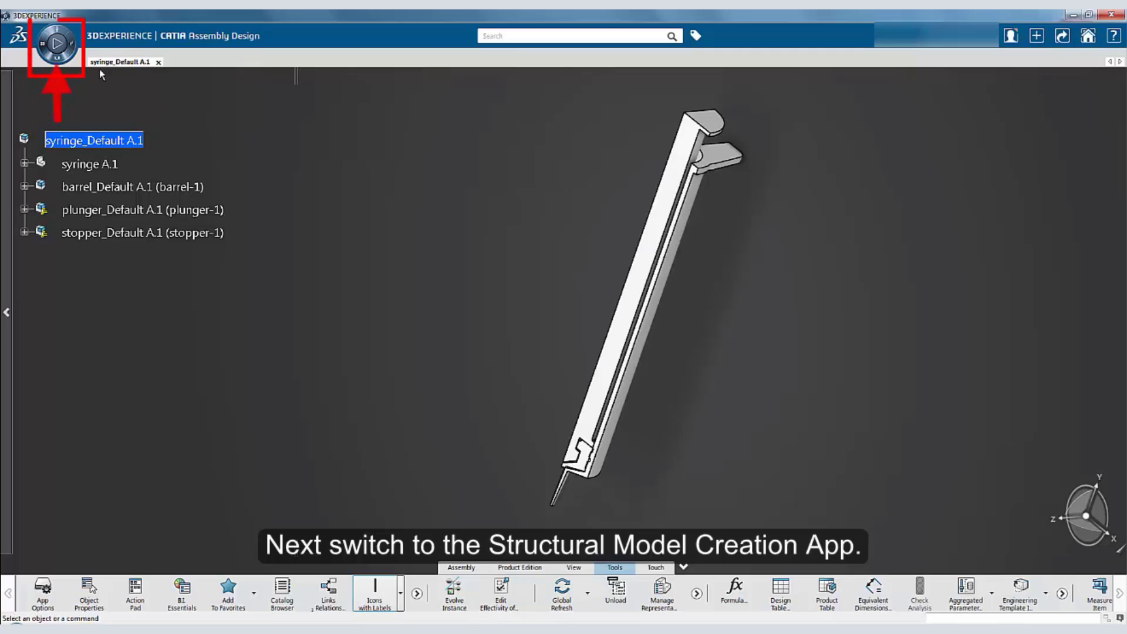
# - Search the simulation apps for 'structural' and launch Structural Model for the syringe
pyautogui.click(62, 58)
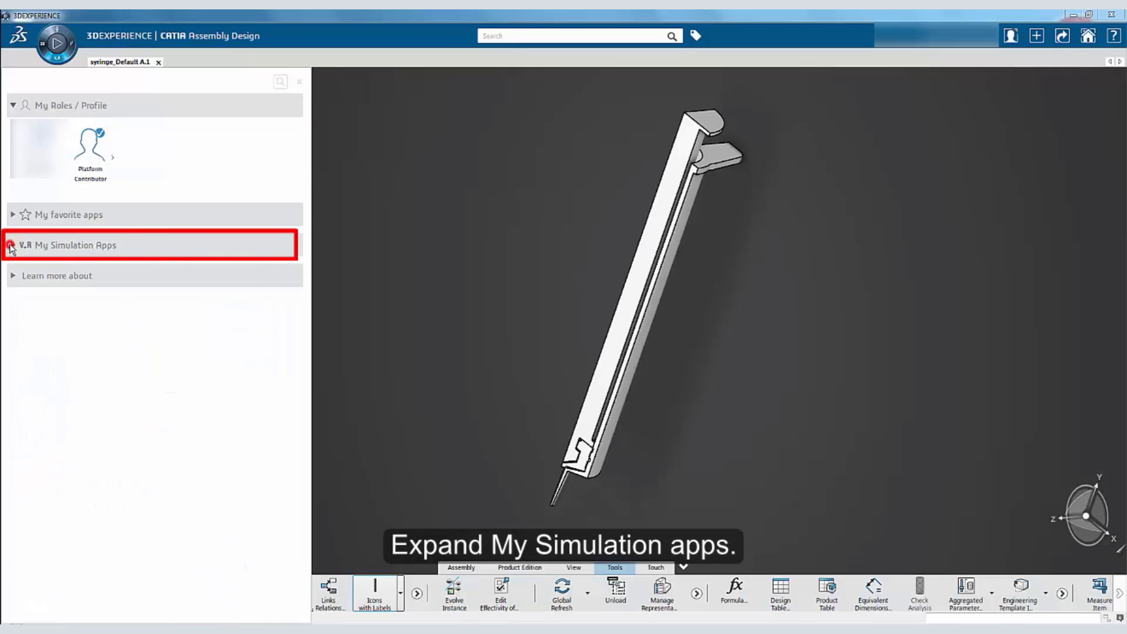
pyautogui.click(11, 245)
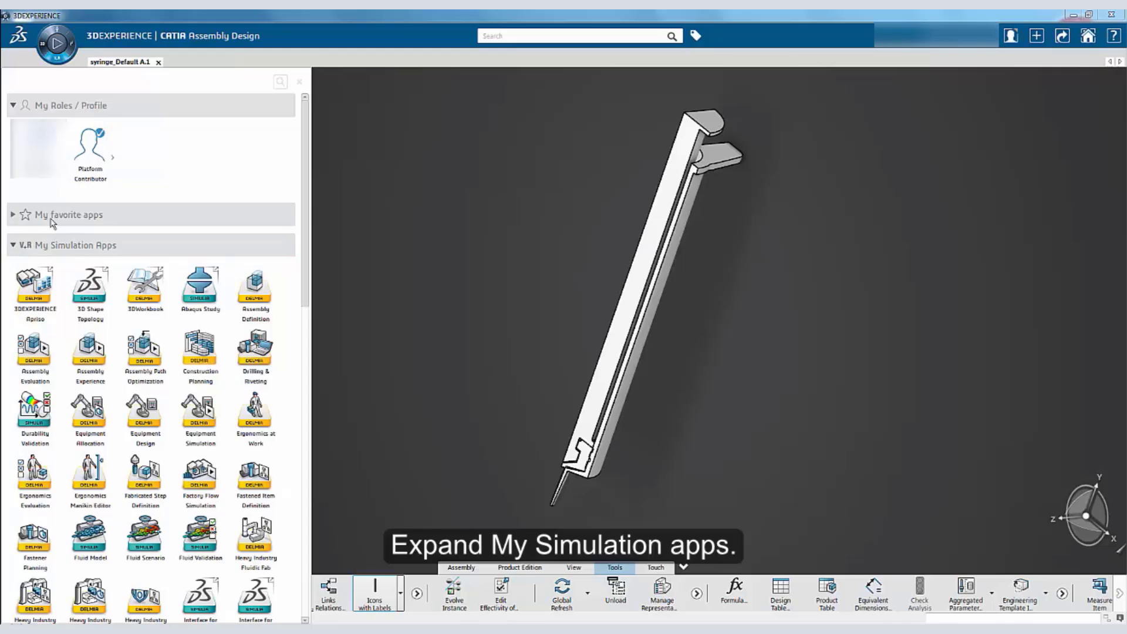
pyautogui.click(279, 83)
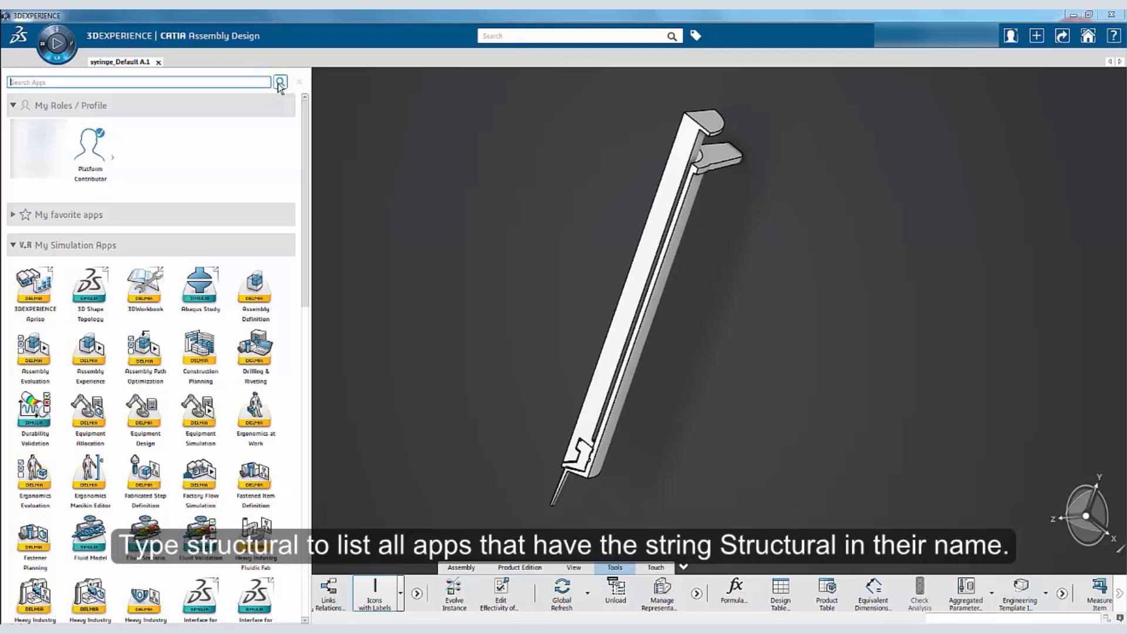
pyautogui.click(109, 81)
pyautogui.write('struct')
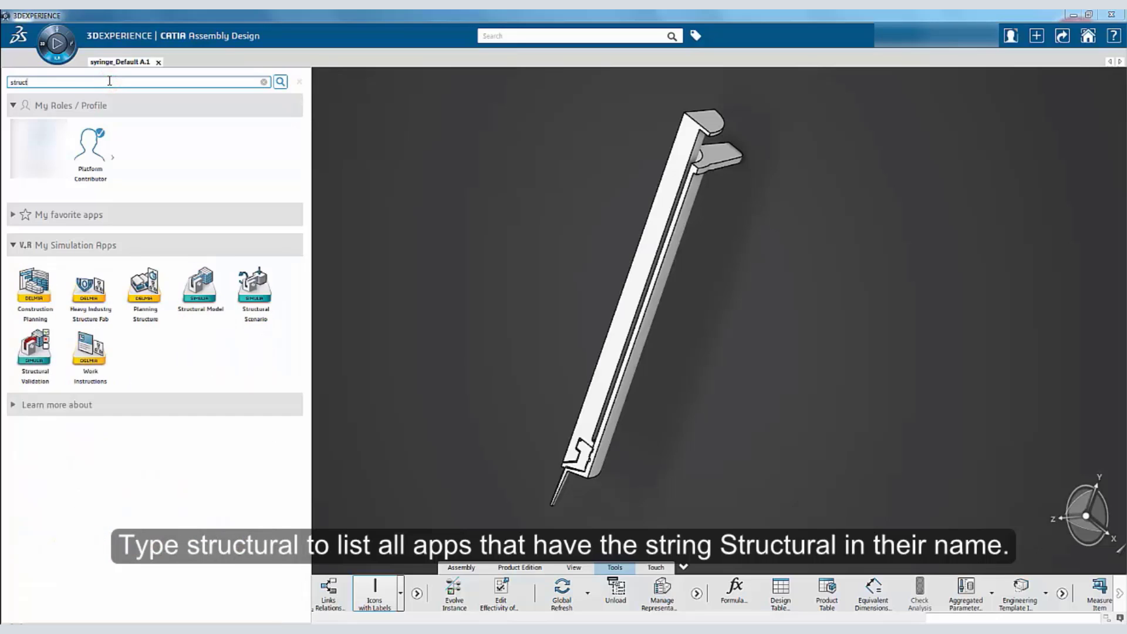
pyautogui.write('ural')
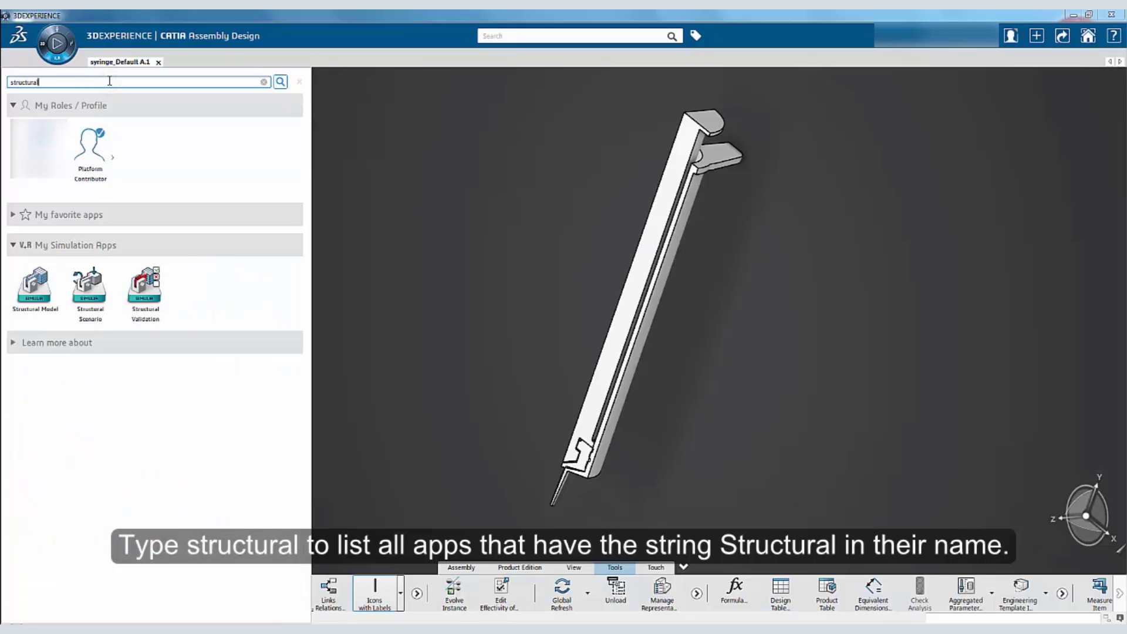
pyautogui.click(34, 287)
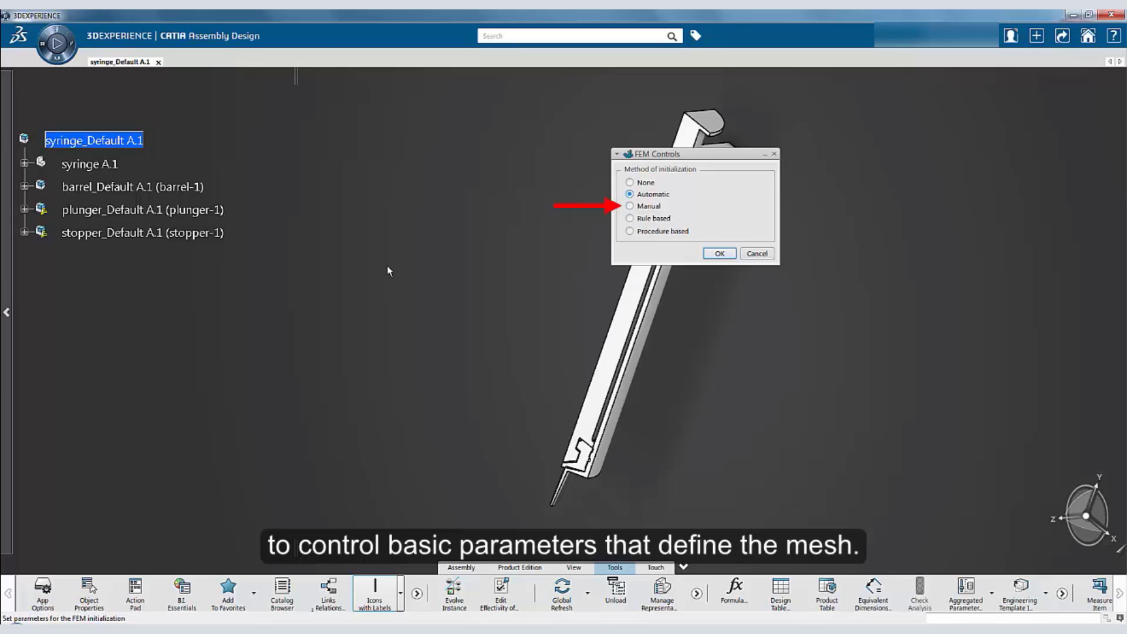
# - Preview Manual and Rule based, then initialize the finite element model with Automatic
pyautogui.click(630, 206)
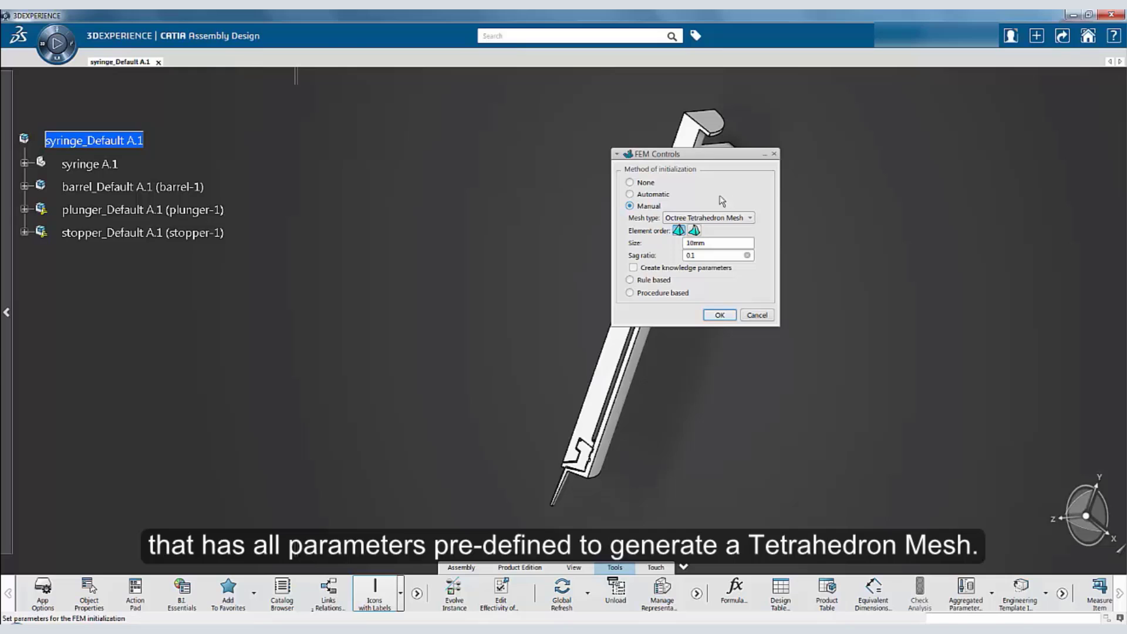
pyautogui.click(630, 280)
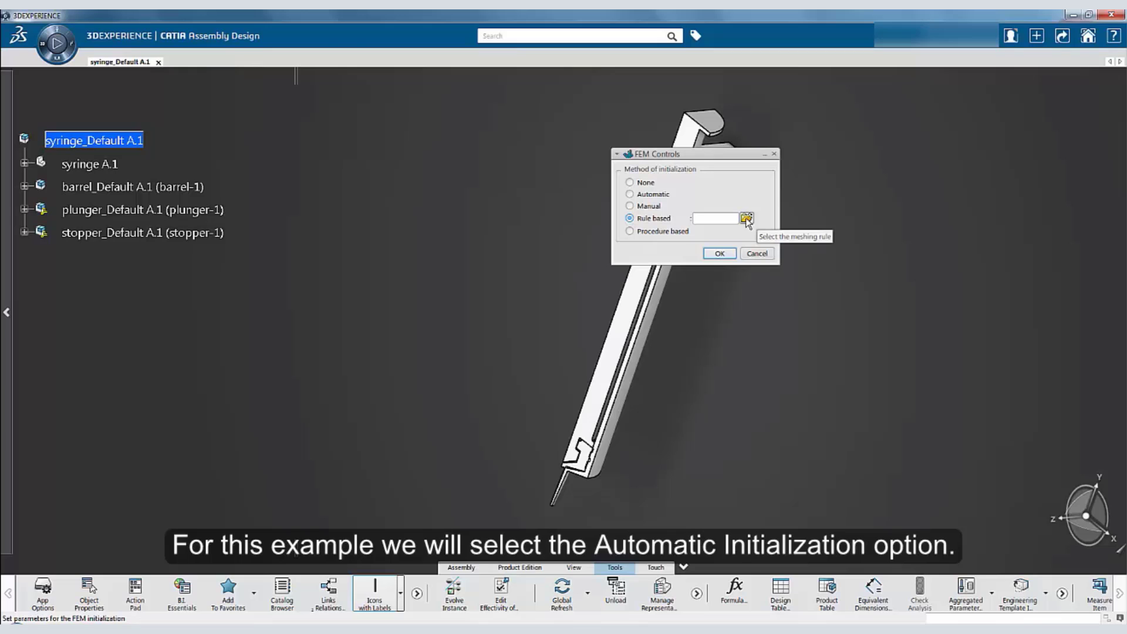
pyautogui.click(649, 196)
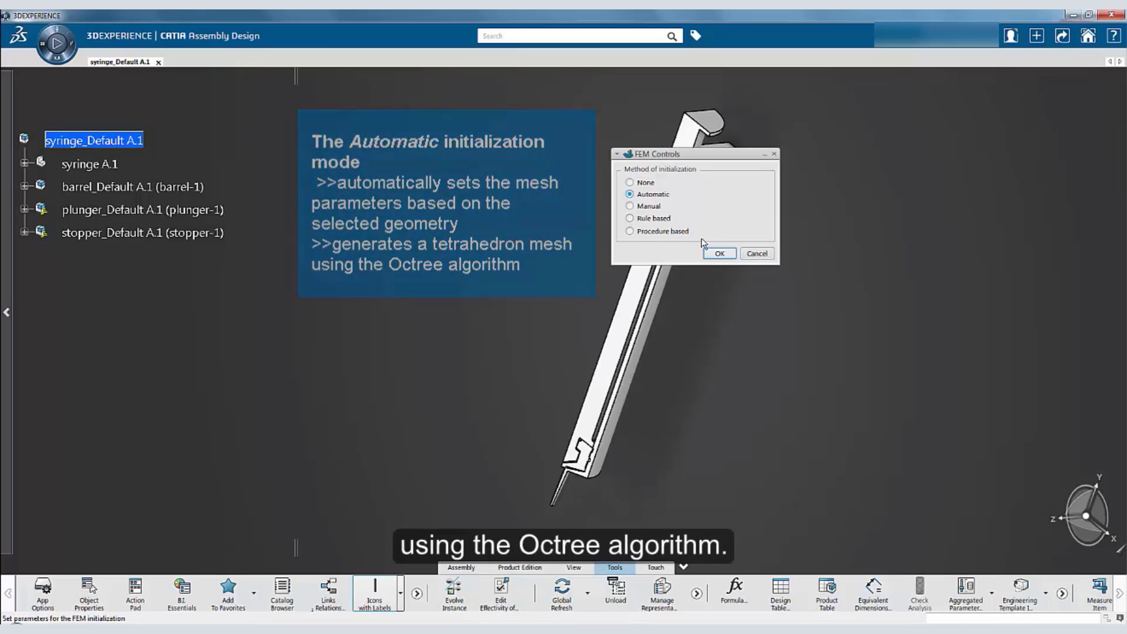
pyautogui.press('Return')
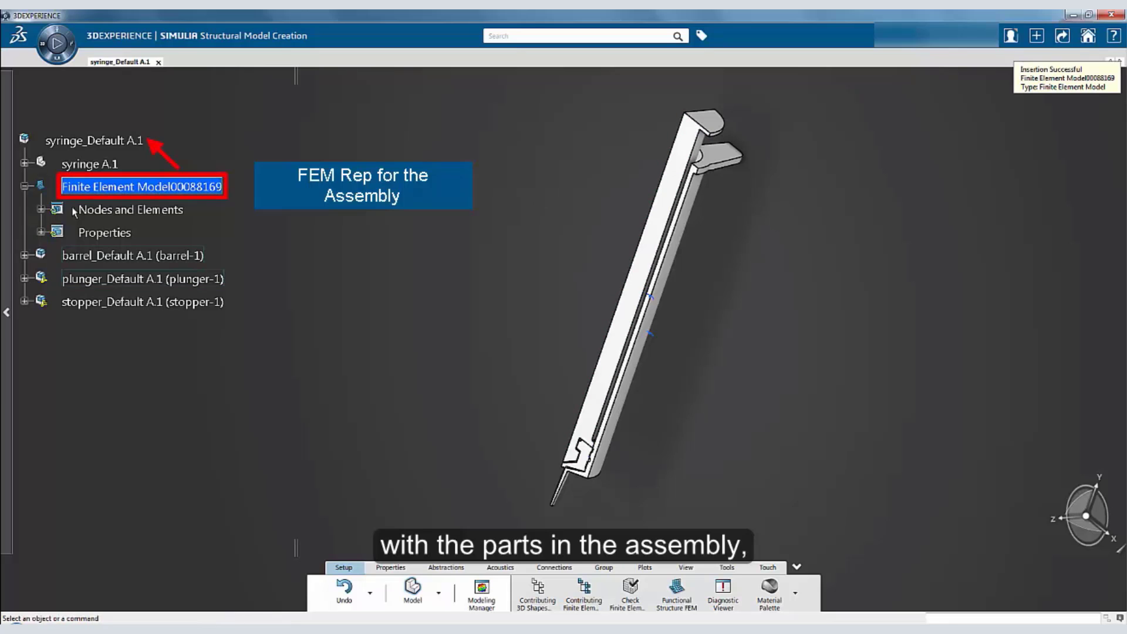
# - Expand Nodes and Elements and inspect Octree Tetrahedron Mesh.1, .2 and .3 without changes
pyautogui.click(41, 209)
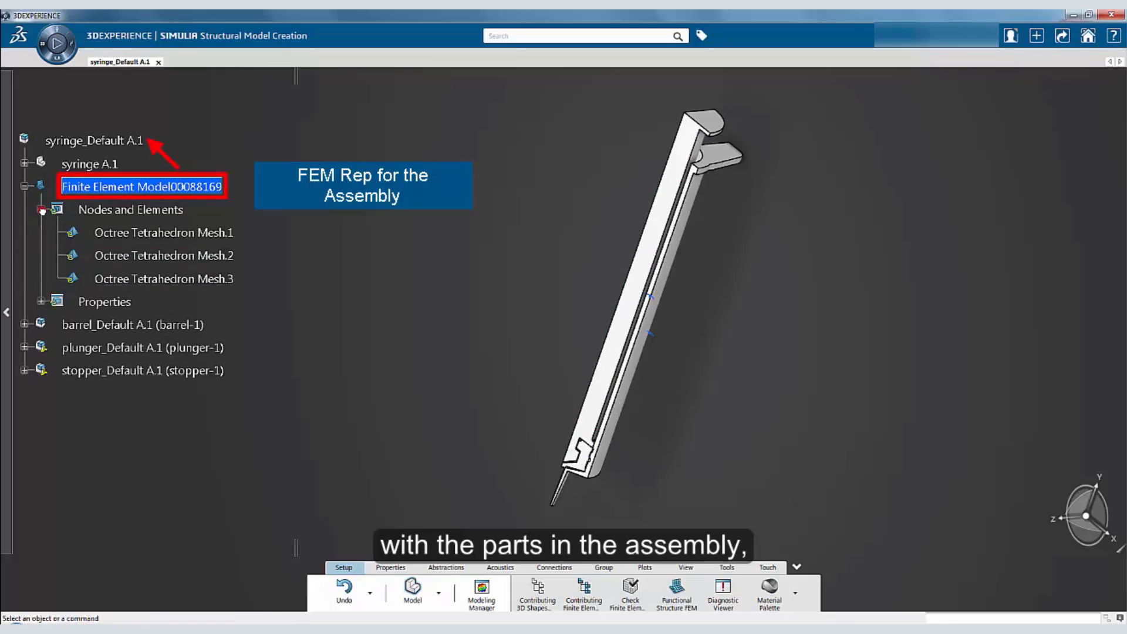
pyautogui.doubleClick(174, 235)
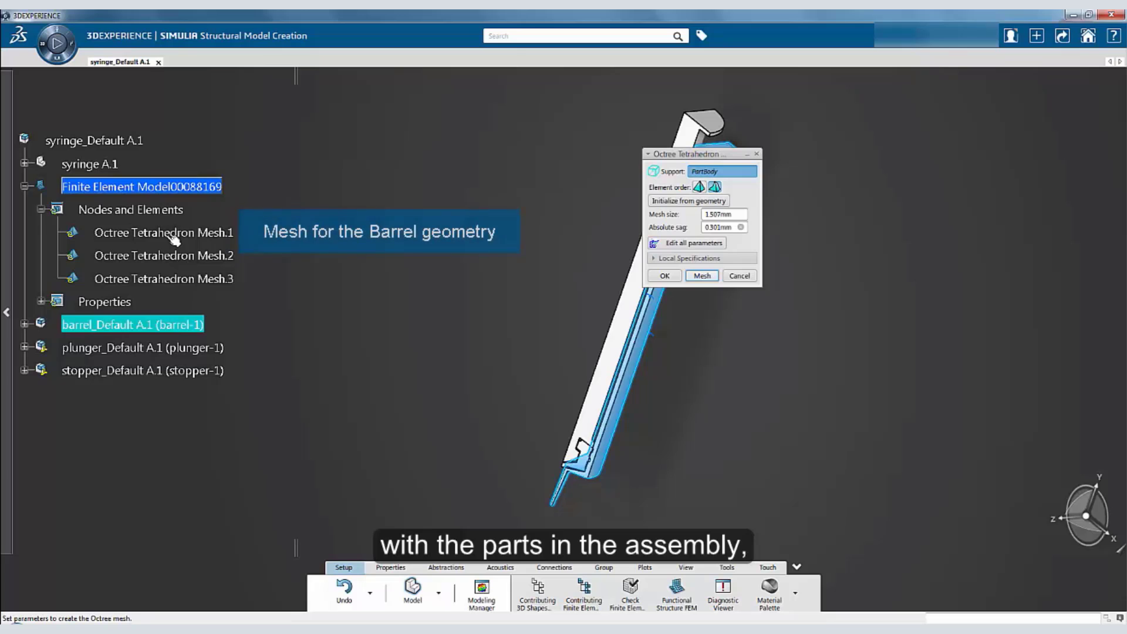
pyautogui.click(751, 278)
pyautogui.doubleClick(217, 258)
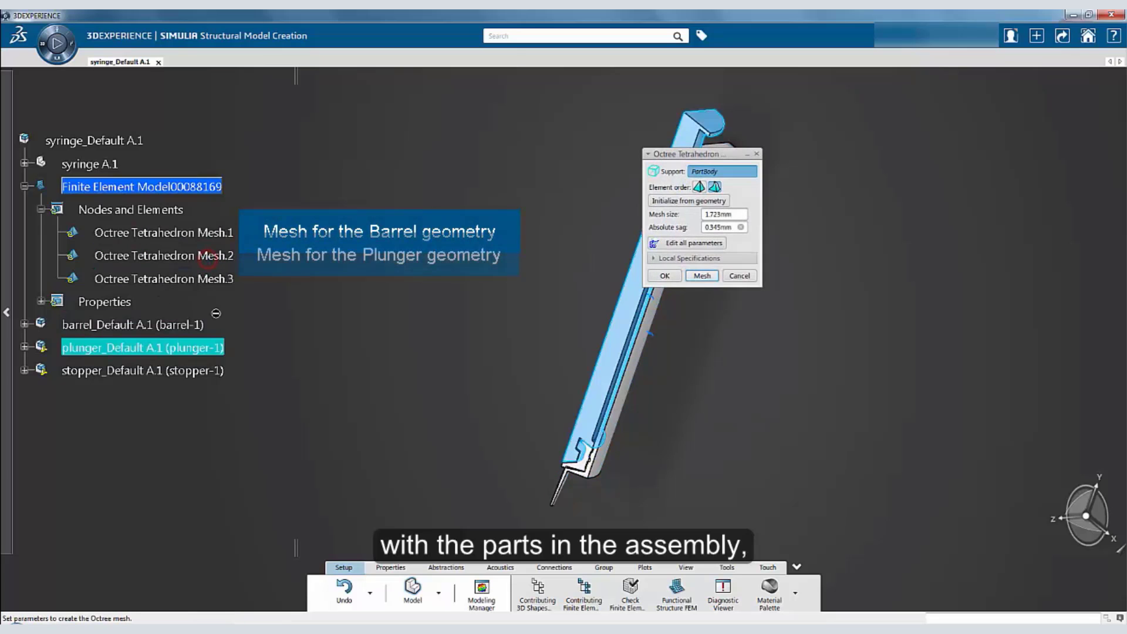
pyautogui.click(737, 276)
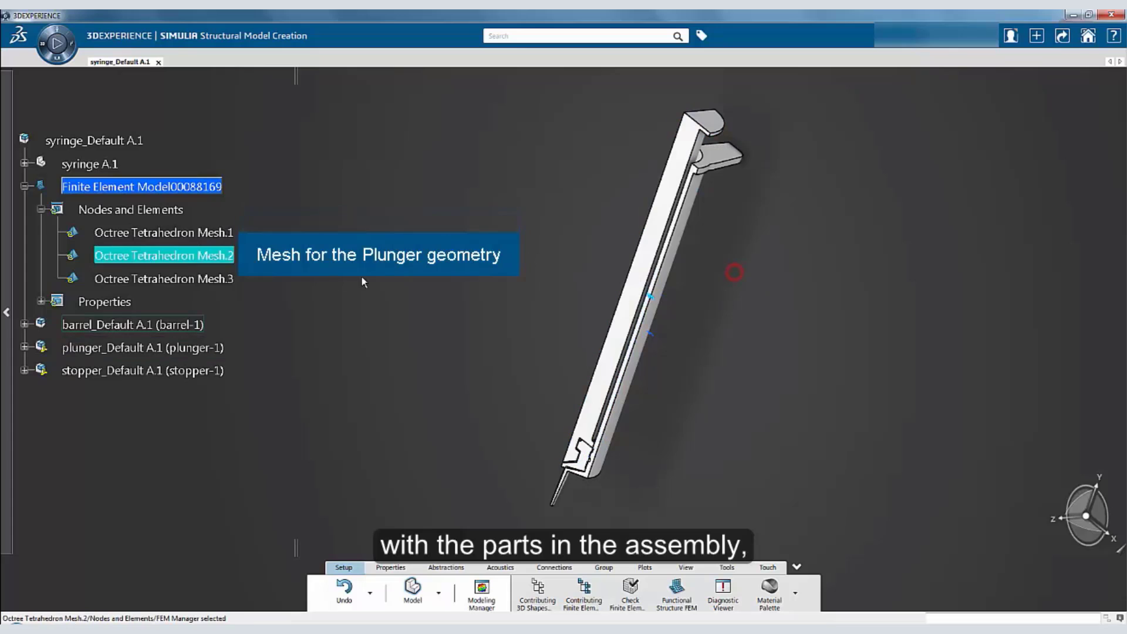
pyautogui.doubleClick(218, 280)
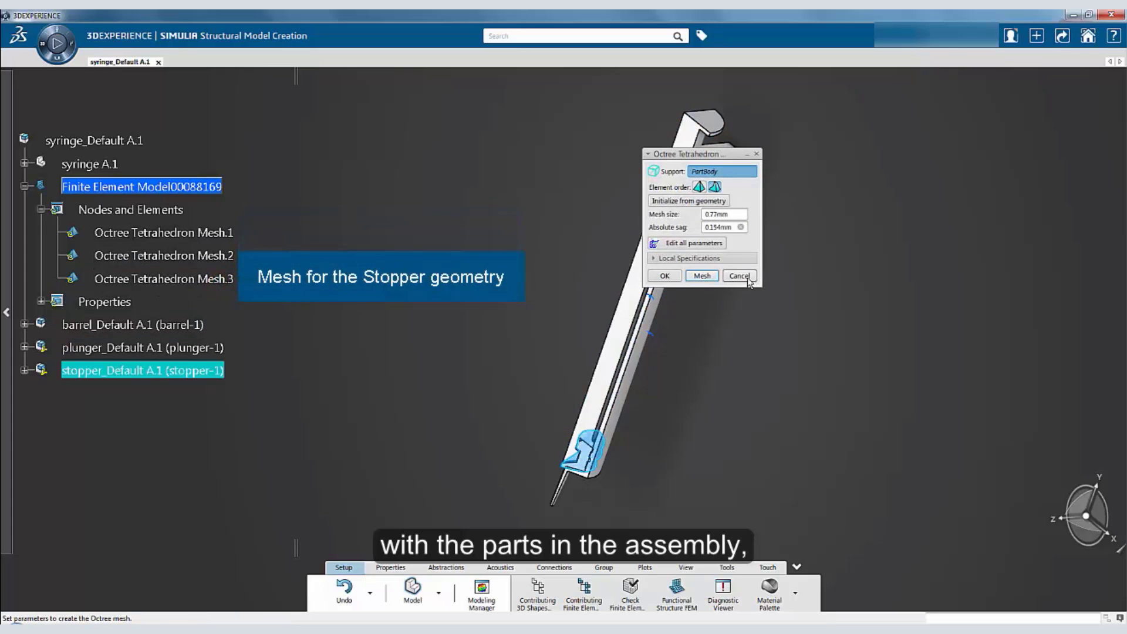
pyautogui.click(740, 276)
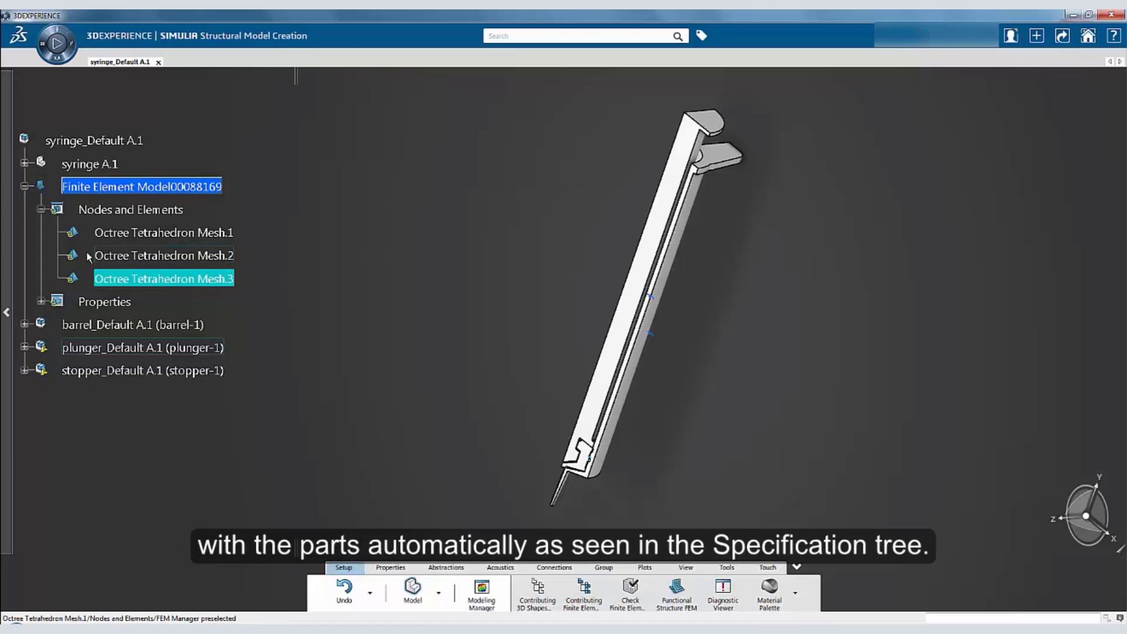
# - Expand Properties and check the parts of Solid Section.1, .2 and .3 without changes
pyautogui.click(41, 301)
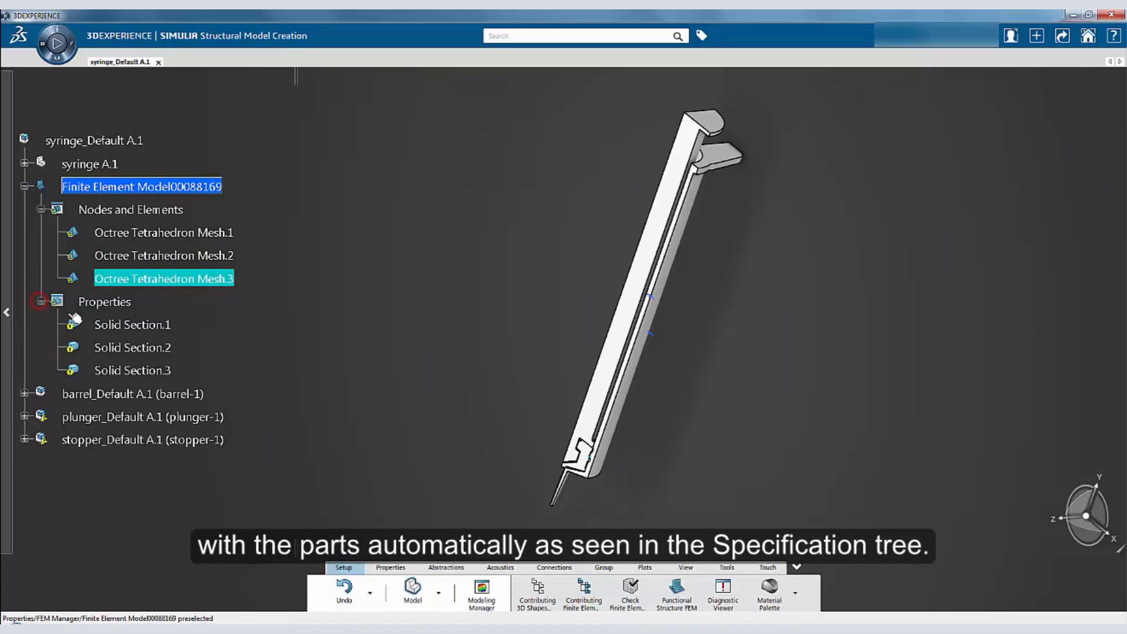
pyautogui.doubleClick(138, 324)
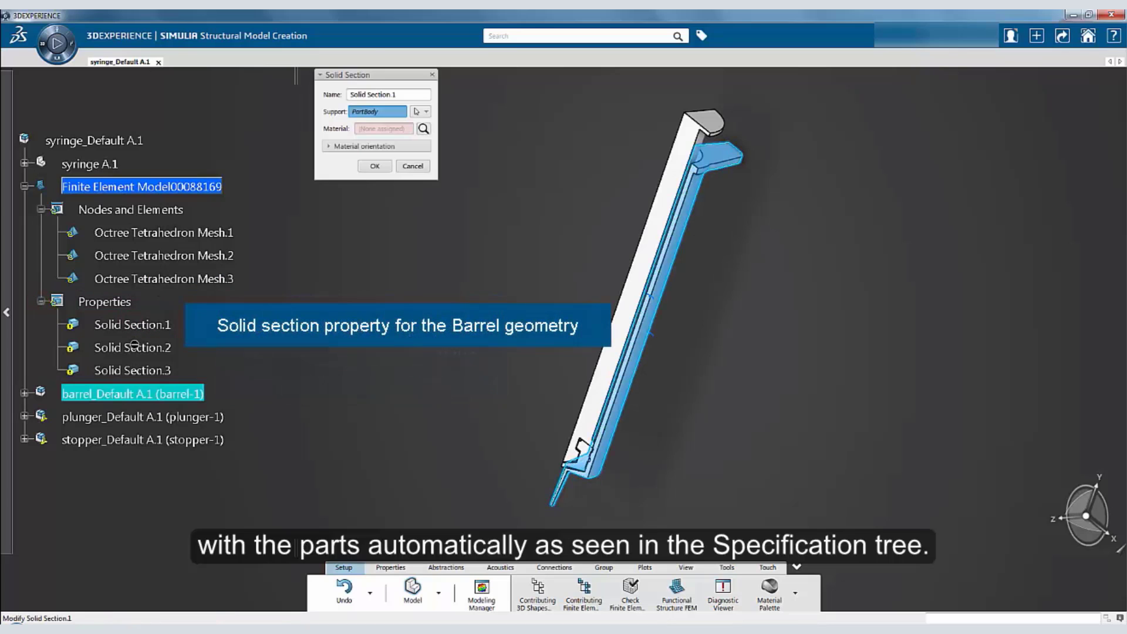
pyautogui.click(412, 166)
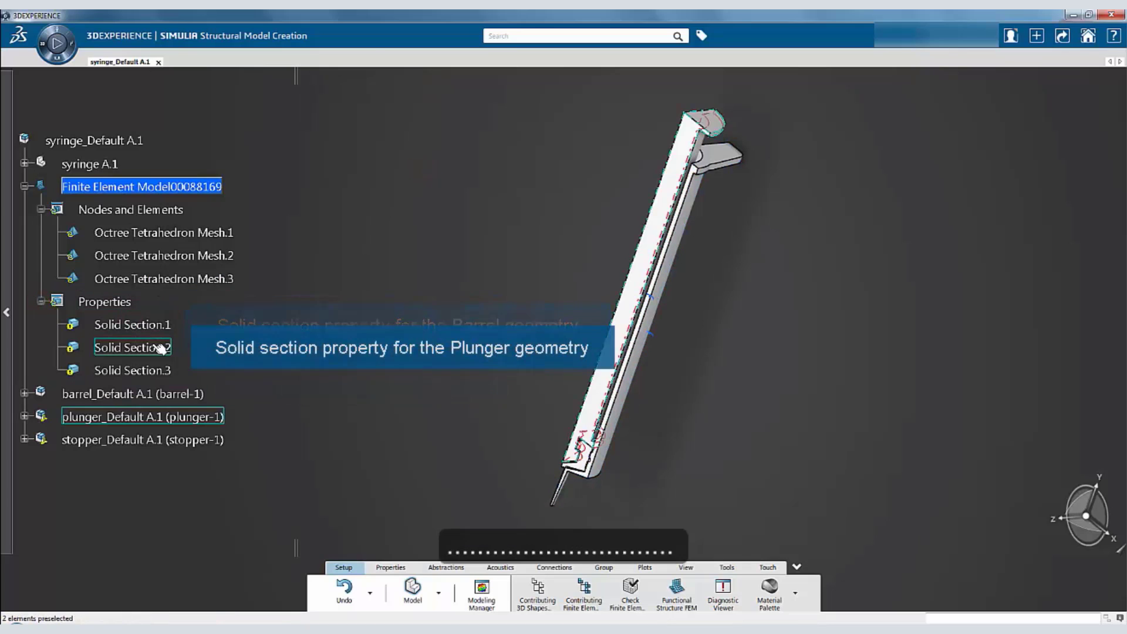
pyautogui.doubleClick(133, 347)
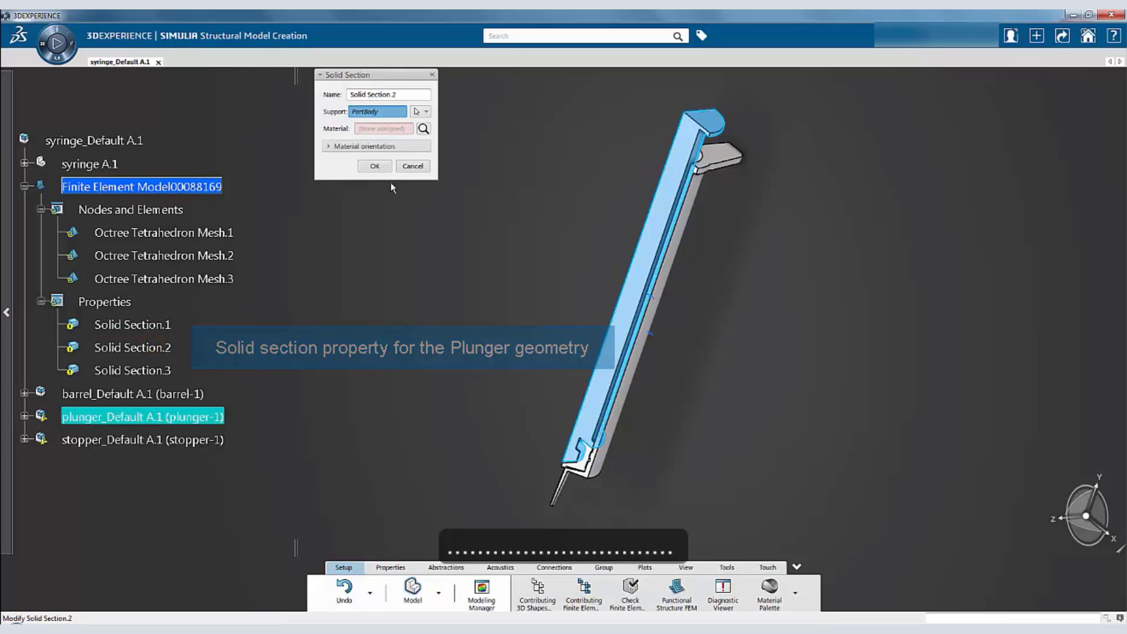
pyautogui.click(407, 167)
pyautogui.doubleClick(126, 370)
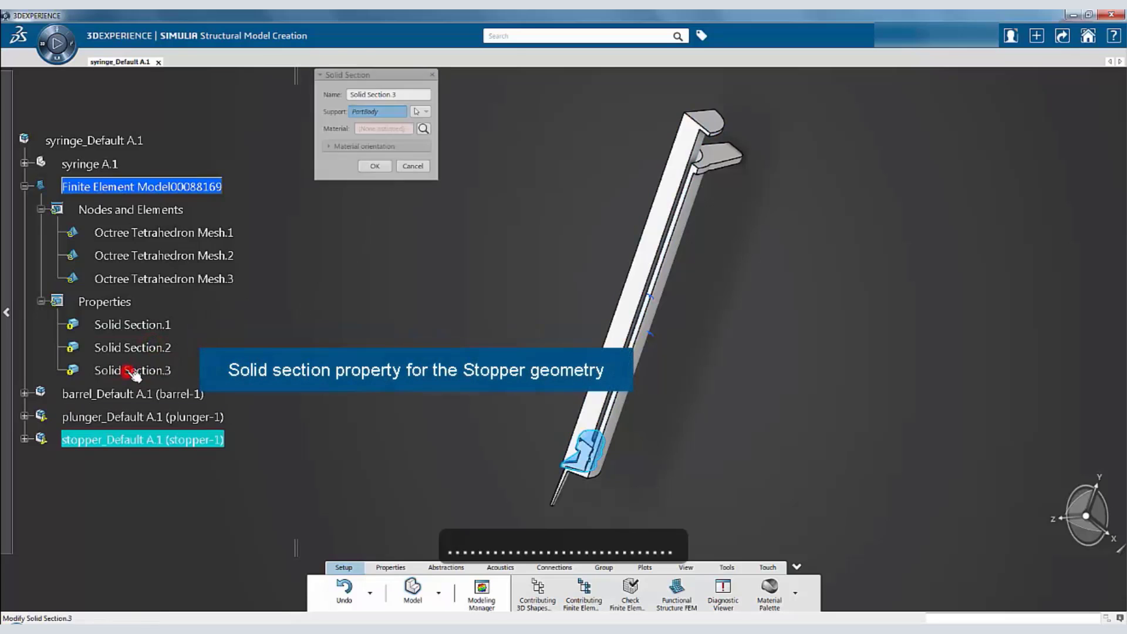
pyautogui.click(417, 167)
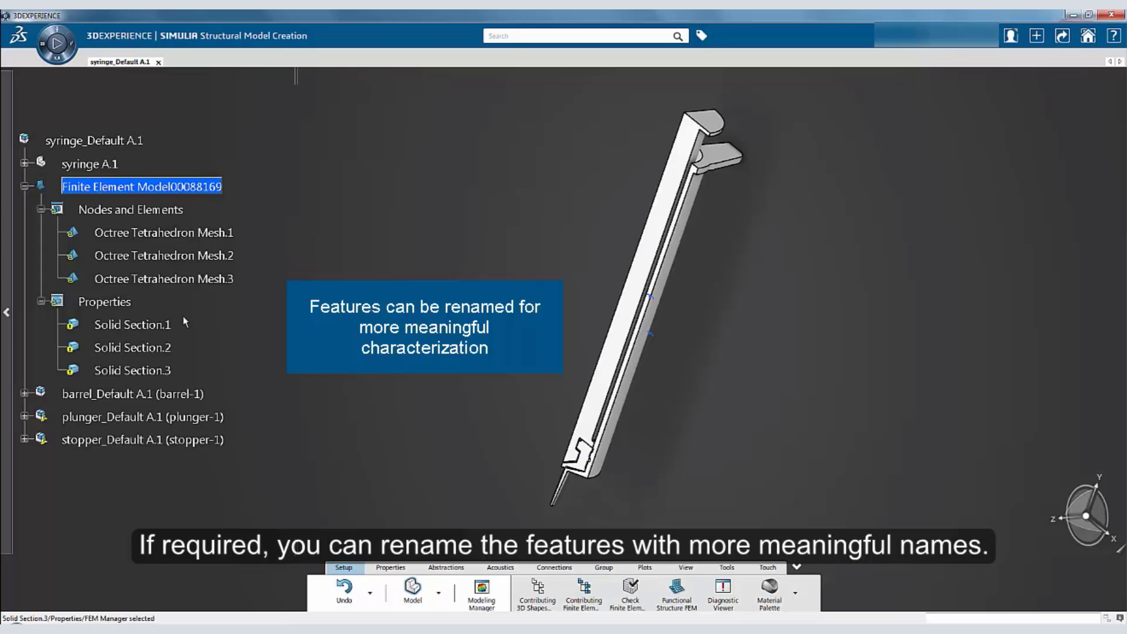
# - Append '-barrel' to Solid Section.1's name in its Definition dialog
pyautogui.rightClick(171, 328)
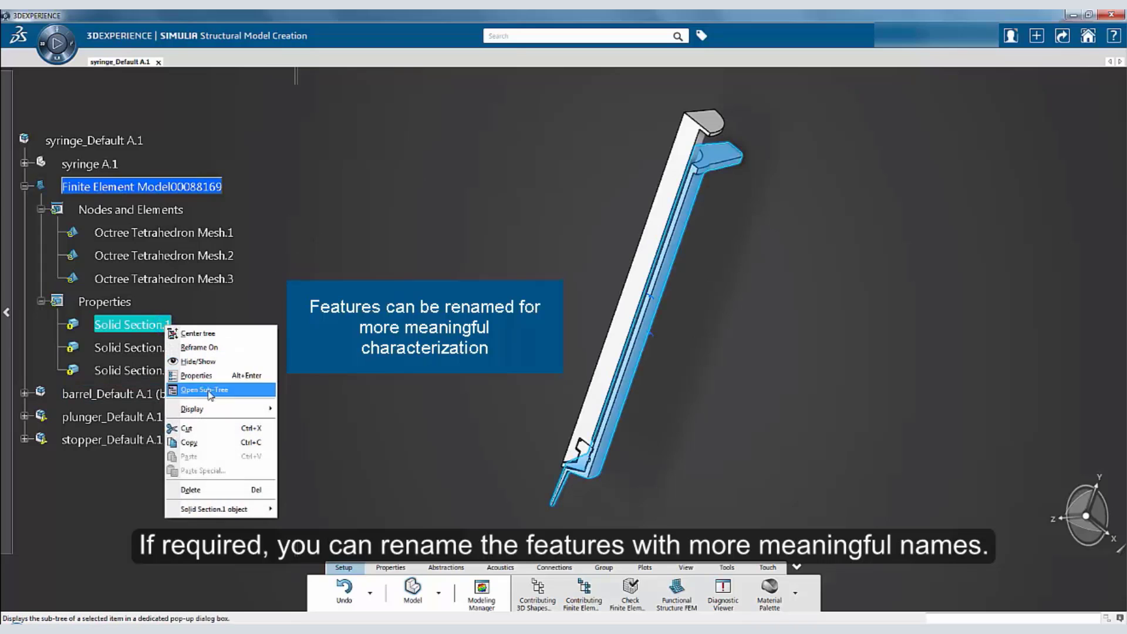
pyautogui.moveTo(213, 509)
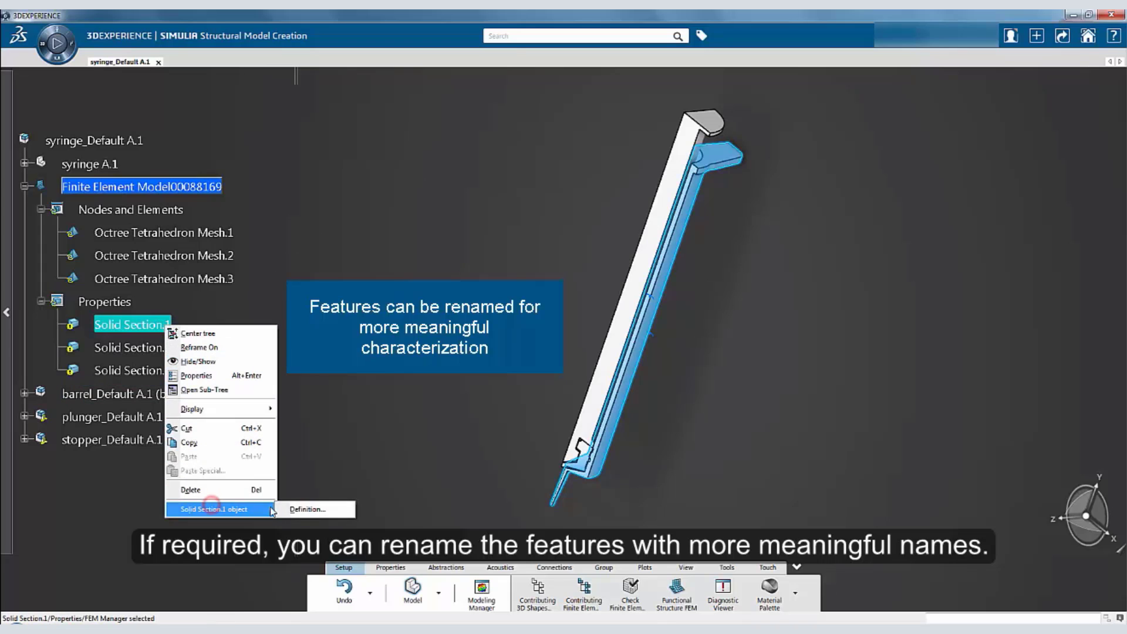
pyautogui.click(300, 508)
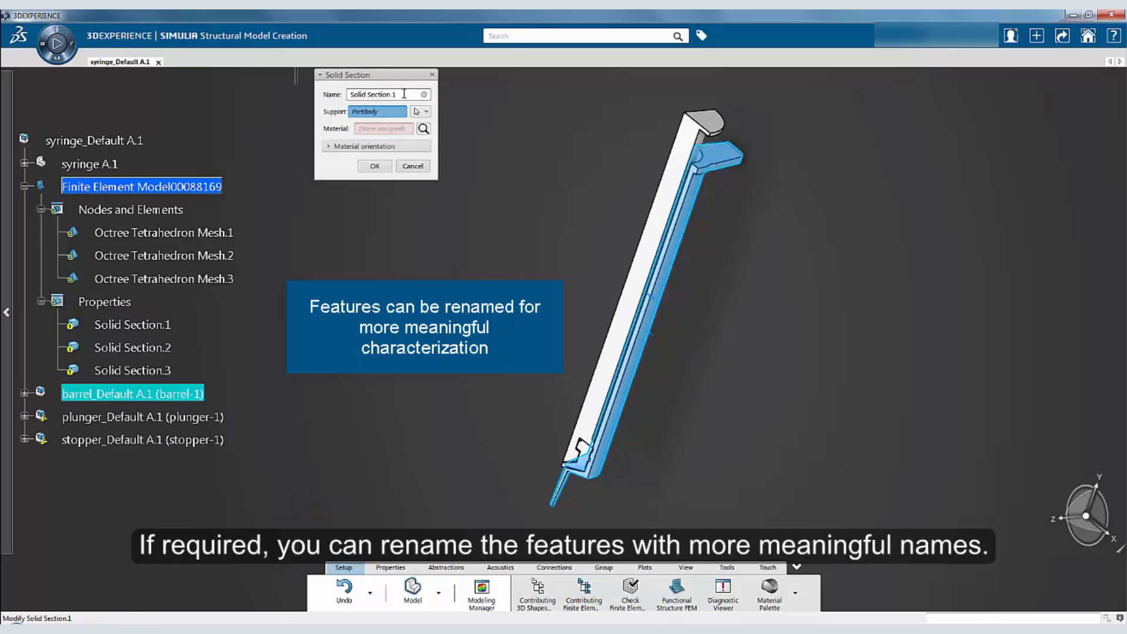
pyautogui.doubleClick(404, 94)
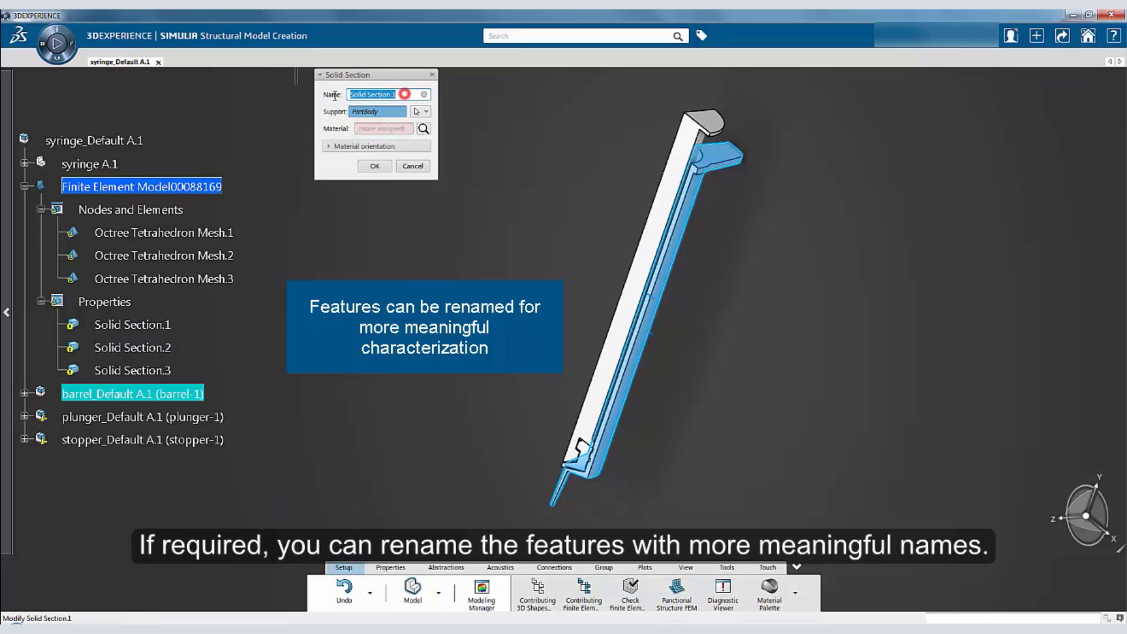
pyautogui.click(403, 94)
pyautogui.write('-barre')
pyautogui.click(373, 167)
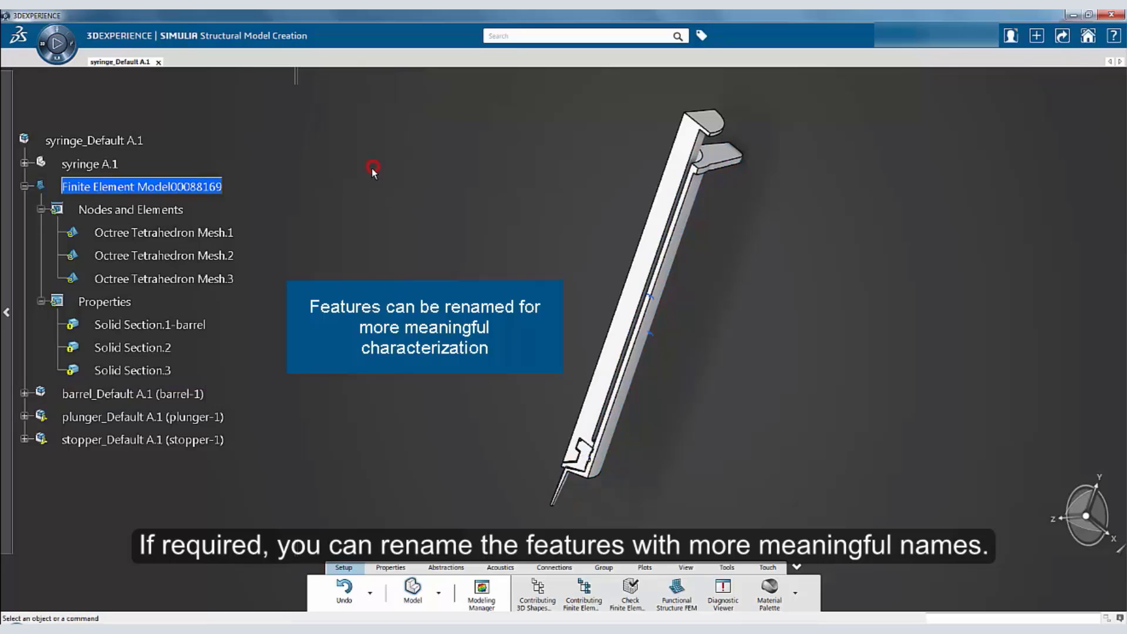
# - Append '-plunger' to Solid Section.2's Feature Name in its Properties dialog
pyautogui.rightClick(145, 351)
pyautogui.press('Escape')
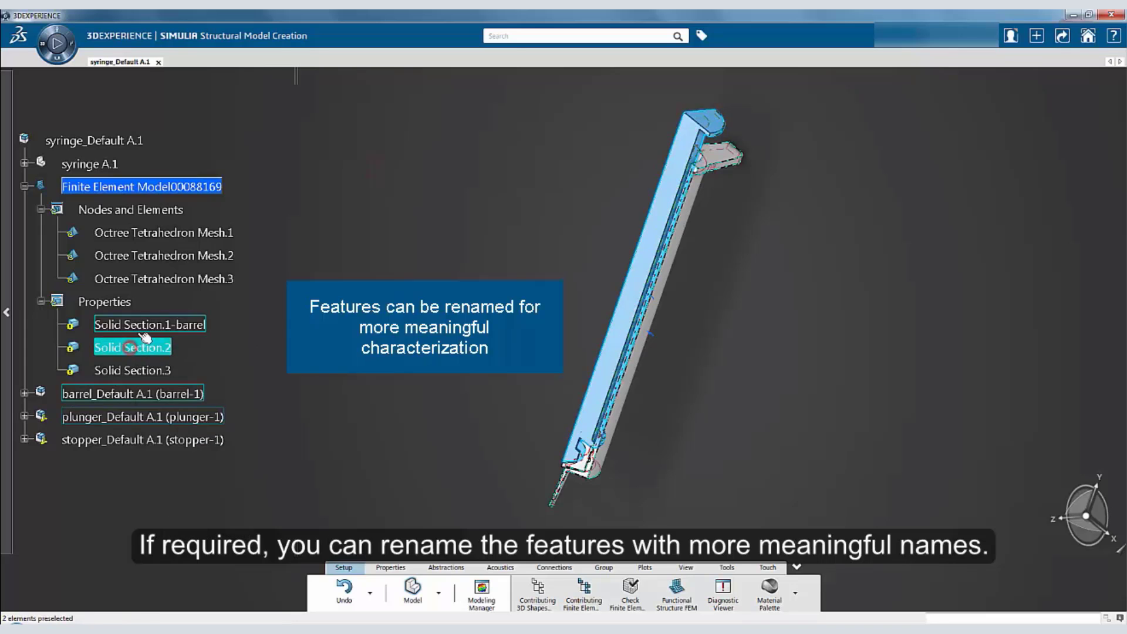
pyautogui.rightClick(155, 351)
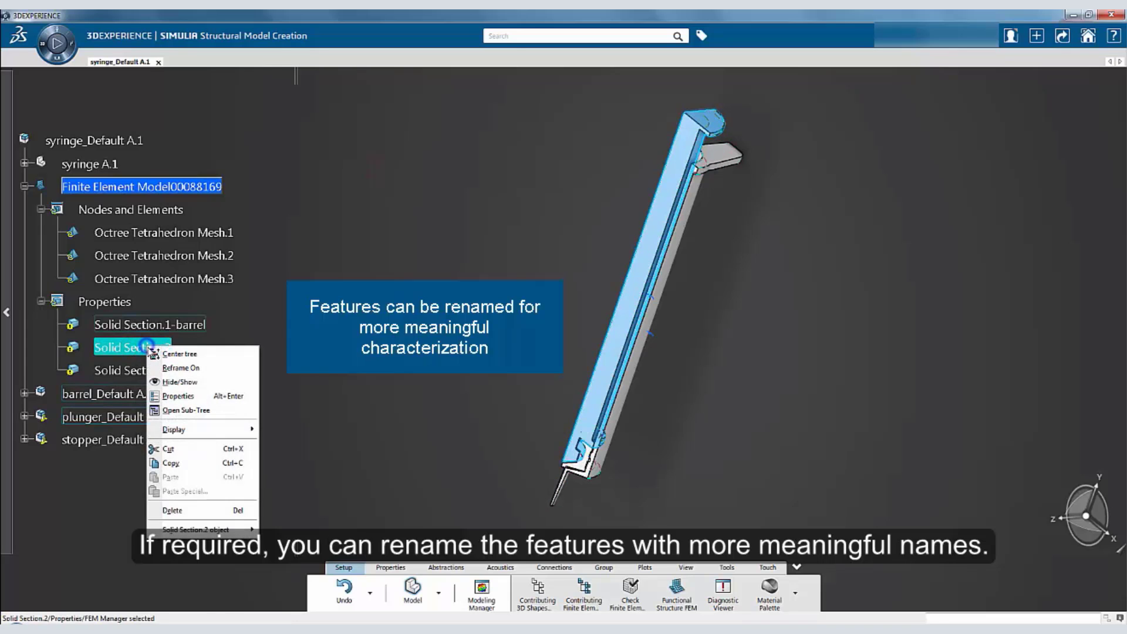
pyautogui.click(182, 395)
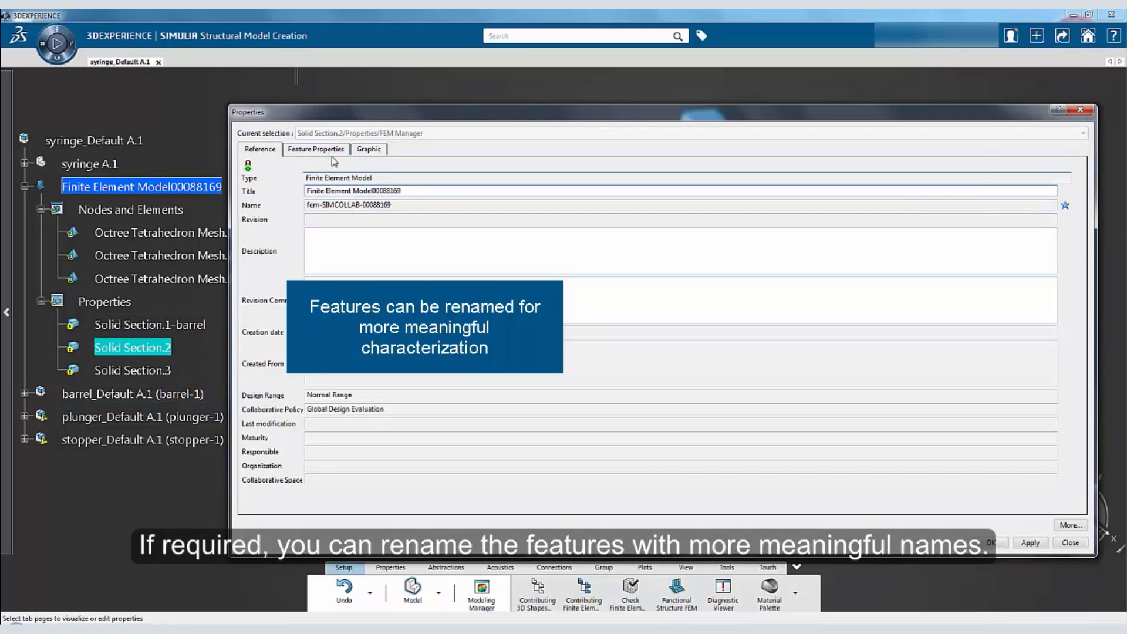
pyautogui.click(323, 150)
pyautogui.click(363, 167)
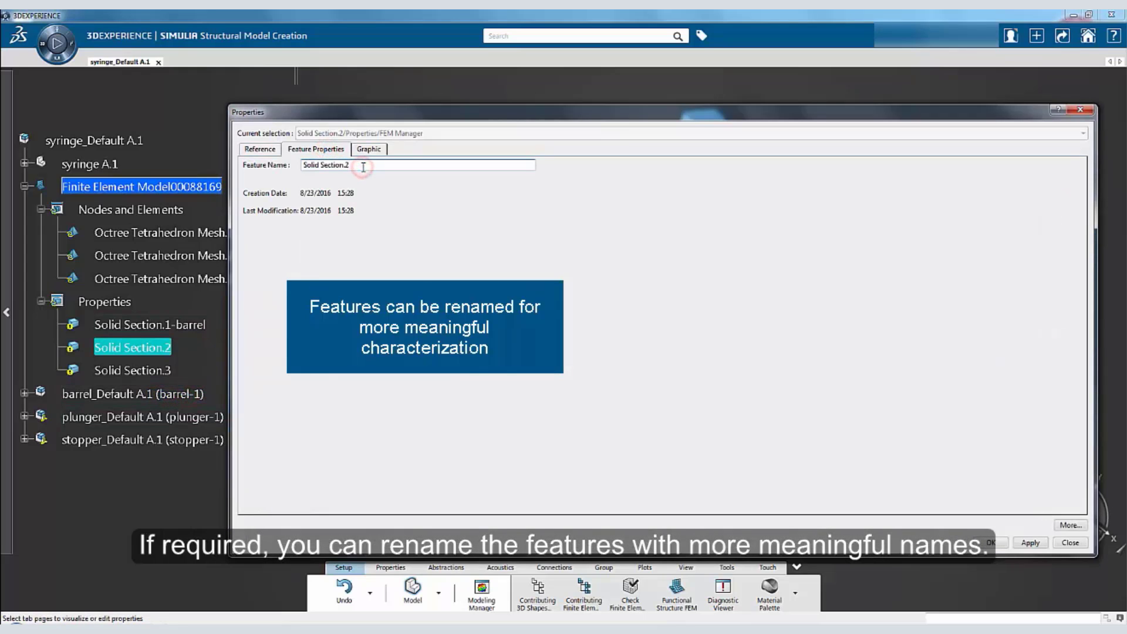
pyautogui.write('-plunger')
pyautogui.click(991, 542)
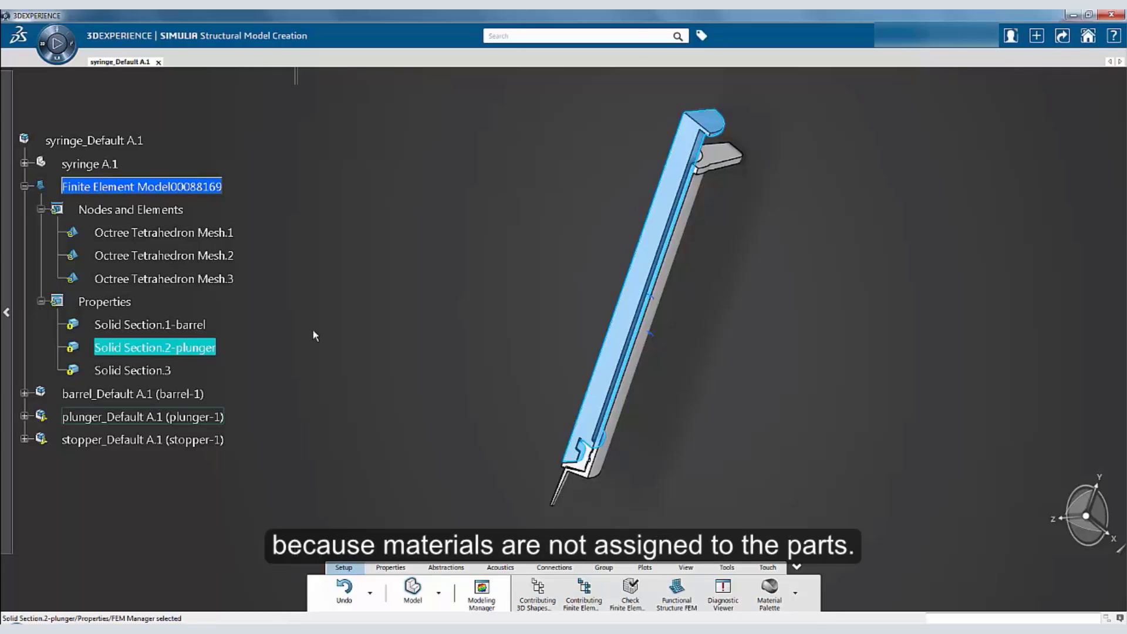
pyautogui.doubleClick(157, 325)
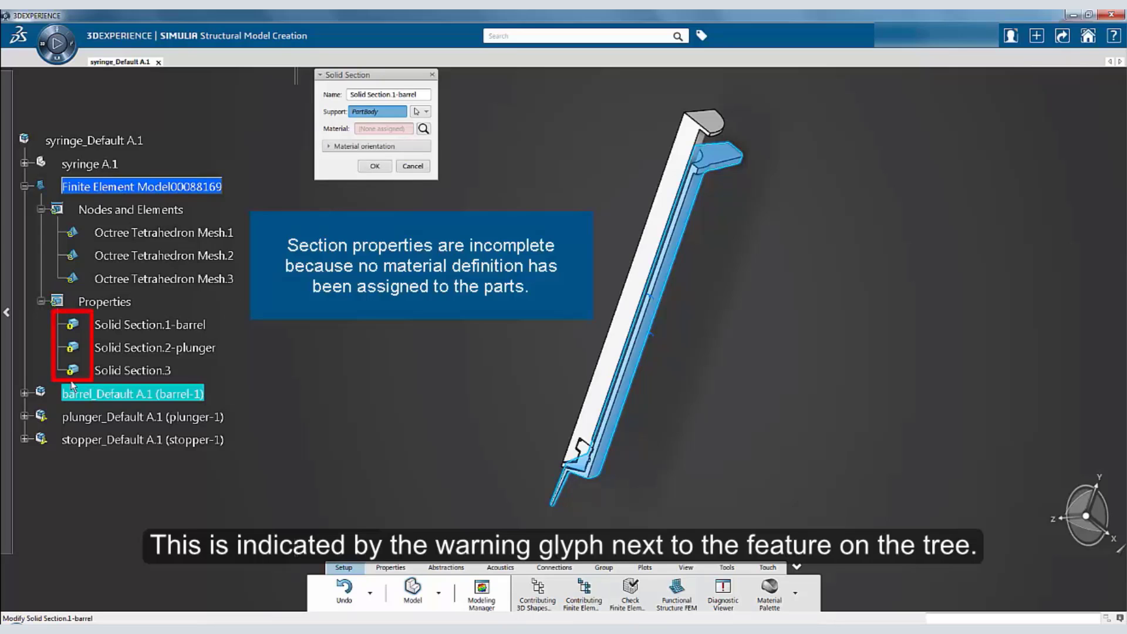
pyautogui.click(413, 167)
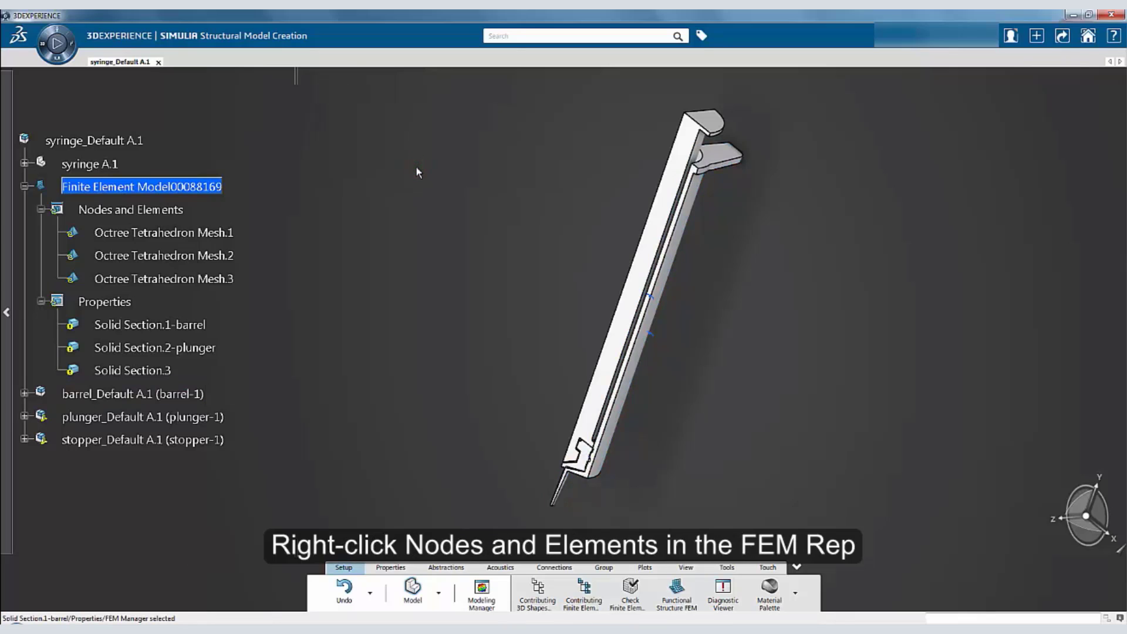